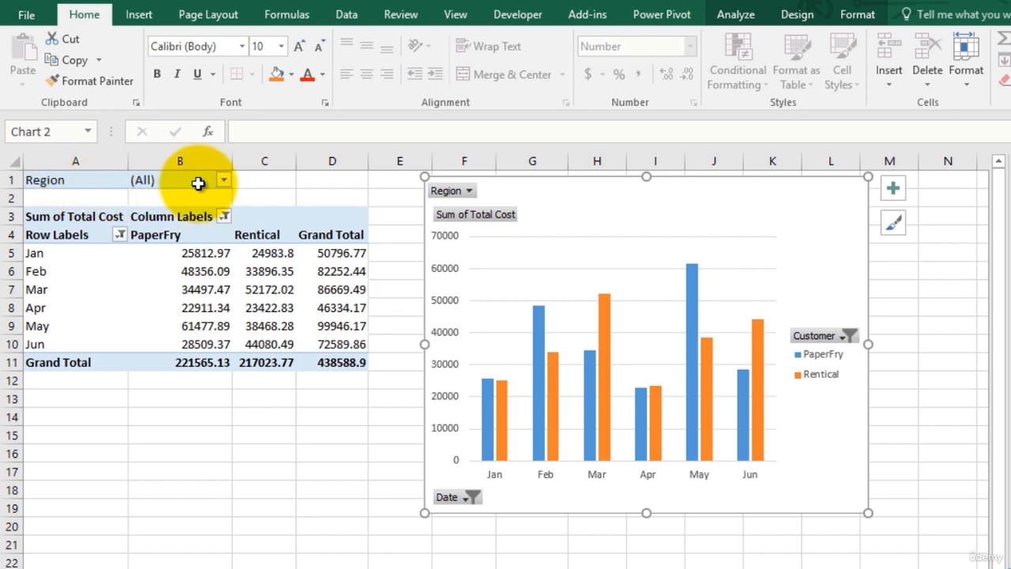
Step: Examine the filter choices offered by the Region, Date and Customer field buttons on the PivotChart
left_click(465, 193)
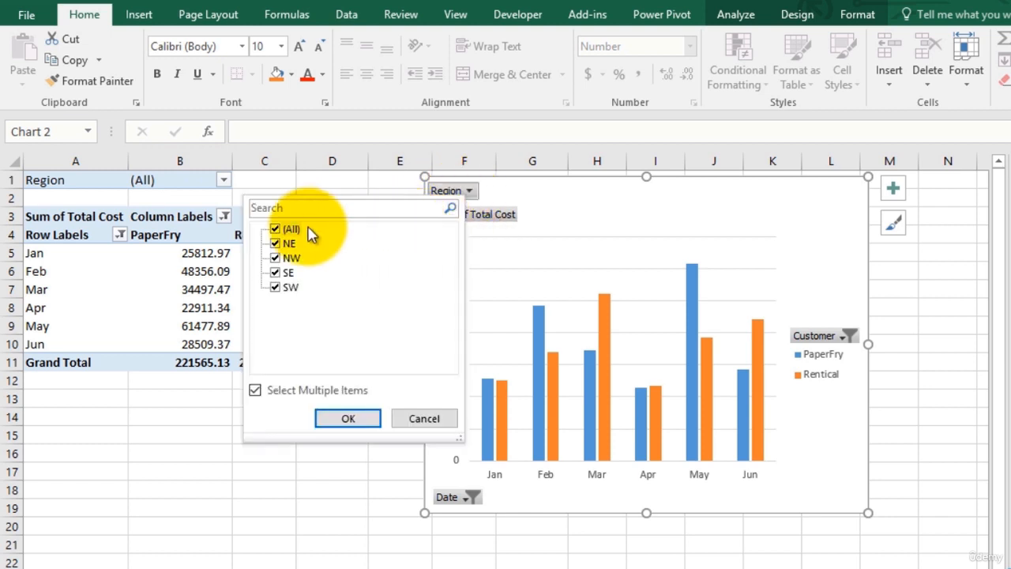
left_click(636, 225)
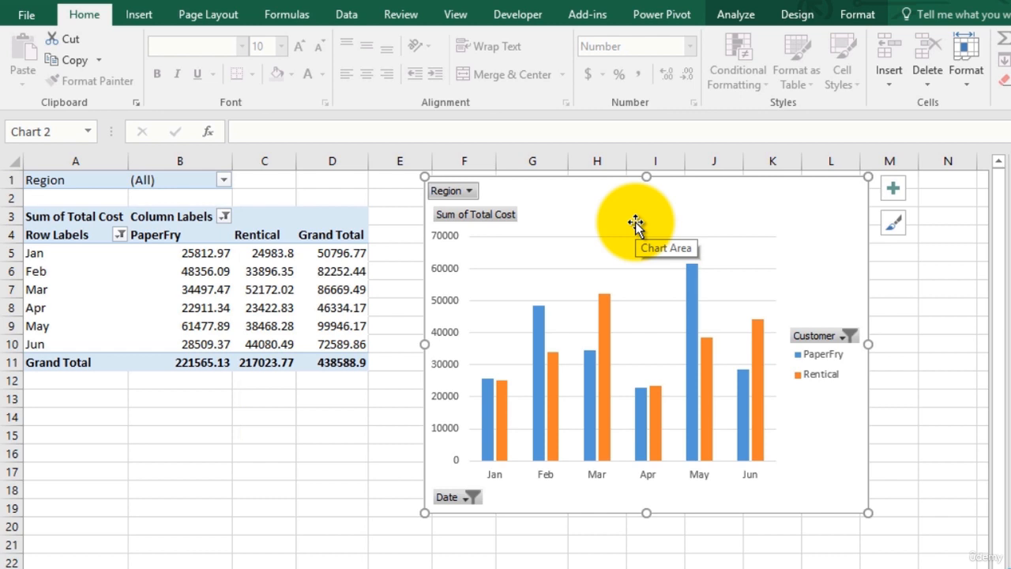
left_click(471, 192)
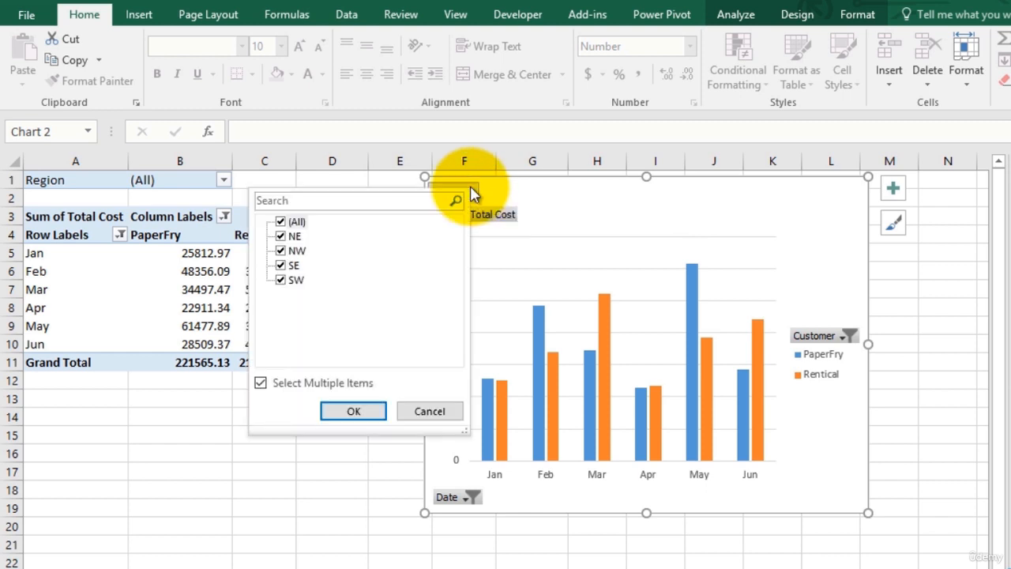
left_click(472, 191)
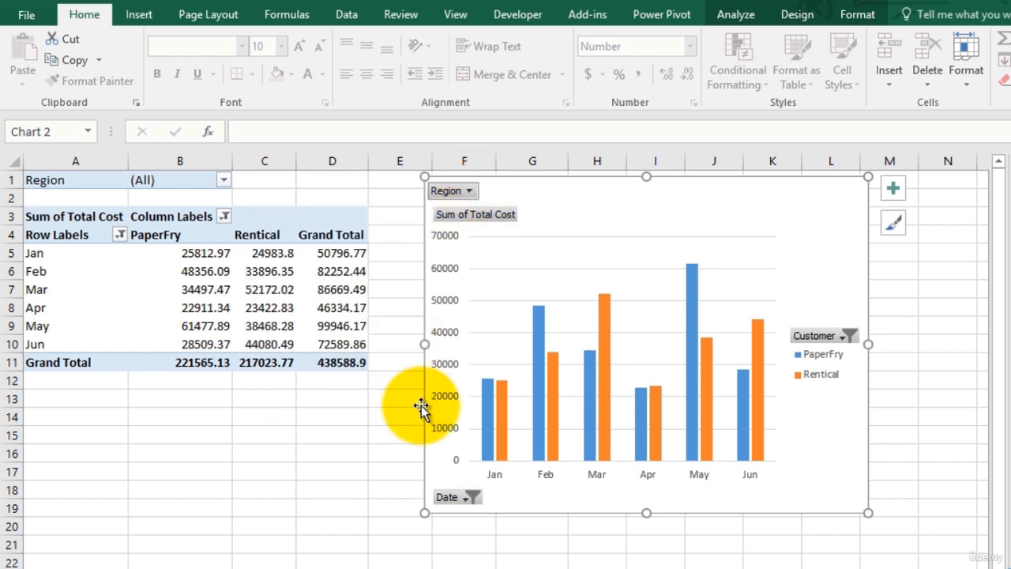
left_click(471, 497)
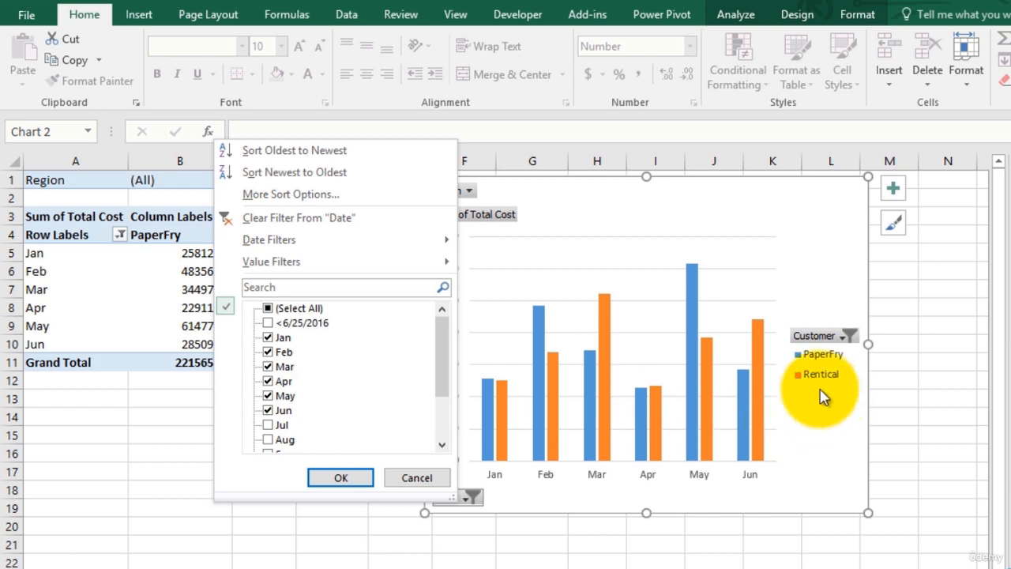
left_click(830, 338)
left_click(829, 338)
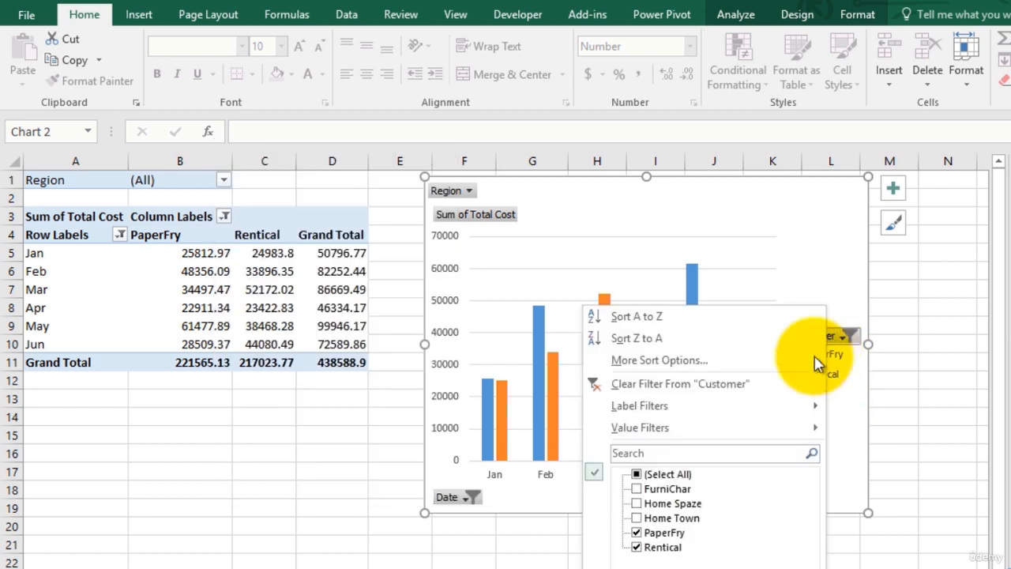
mouse_move(763, 436)
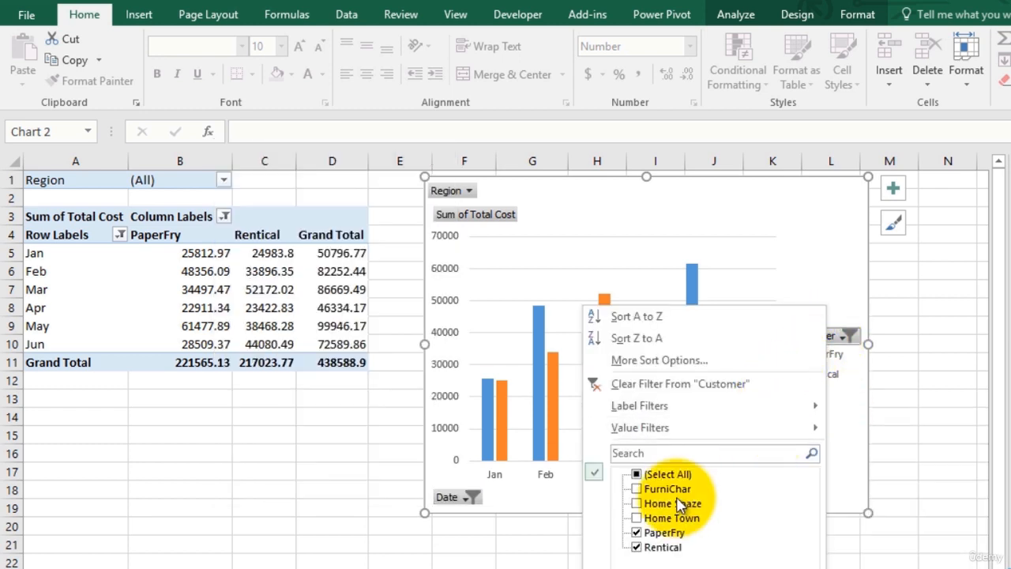
left_click(829, 273)
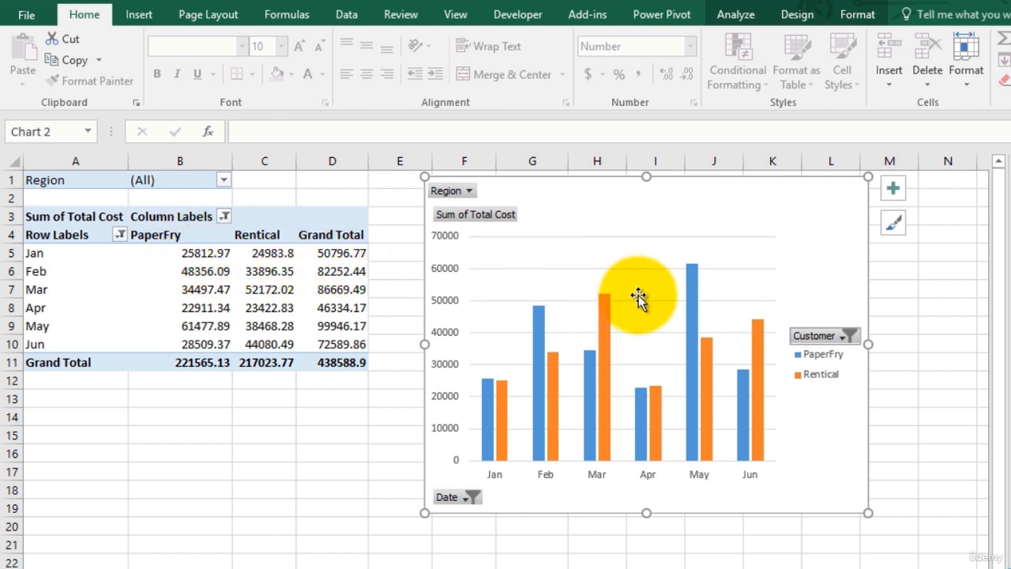
Step: Add Home Spaze to the customers shown in the PivotChart through its Customer filter
left_click(840, 336)
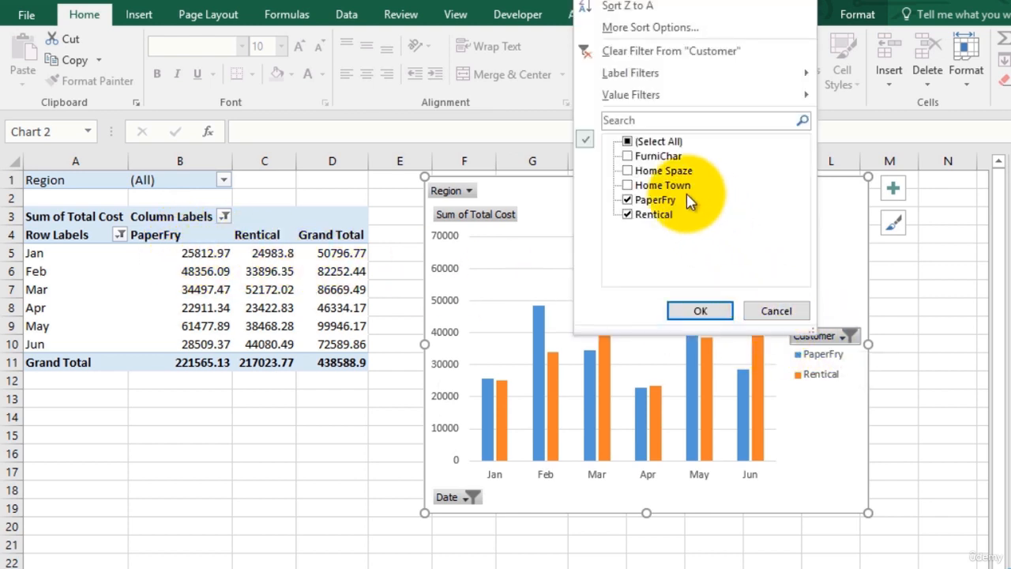
left_click(629, 171)
left_click(679, 309)
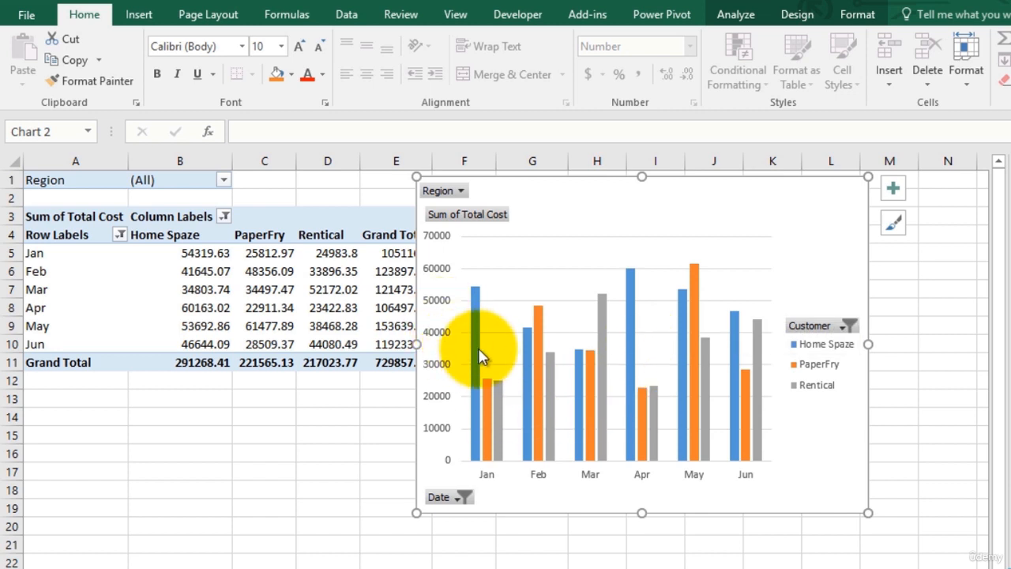
mouse_move(474, 305)
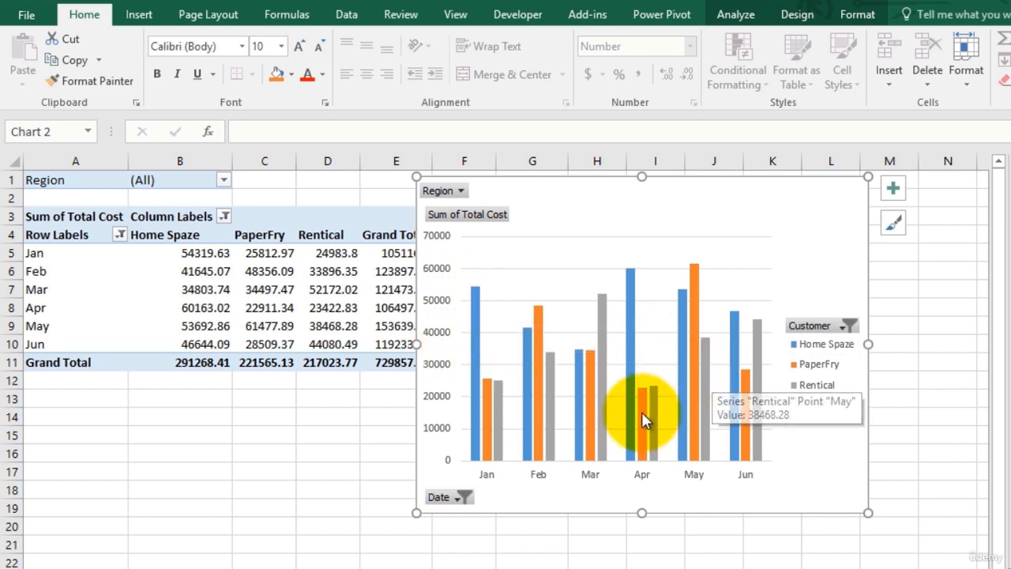
Step: Show all months in the PivotChart by selecting every item in its Date filter
left_click(454, 497)
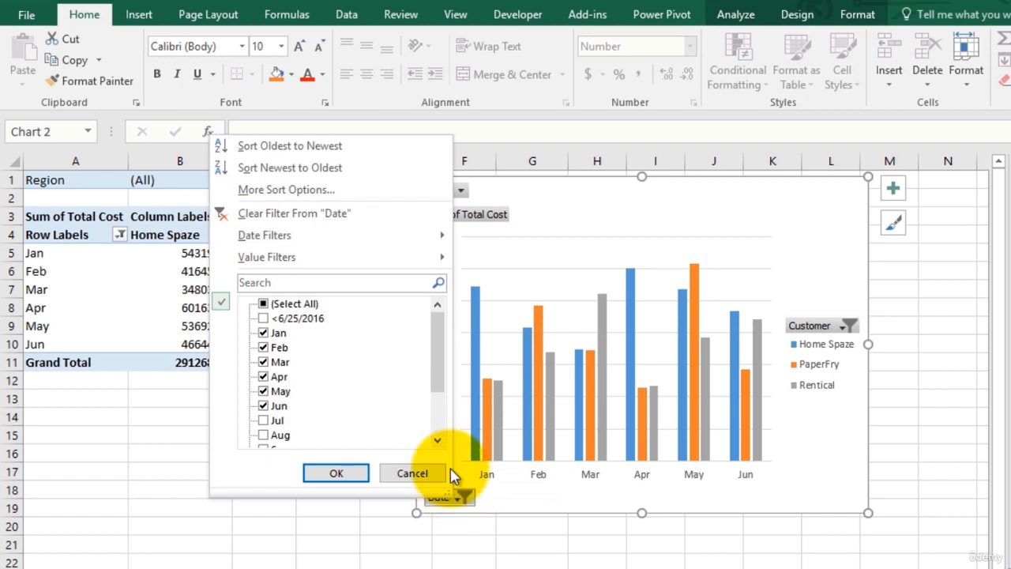
left_click(273, 304)
left_click(323, 472)
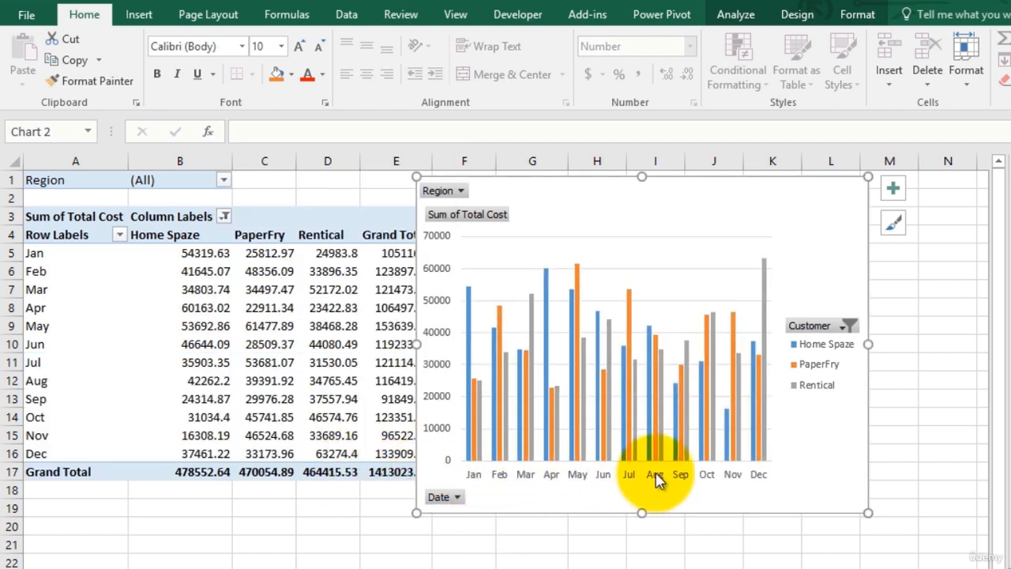
mouse_move(469, 345)
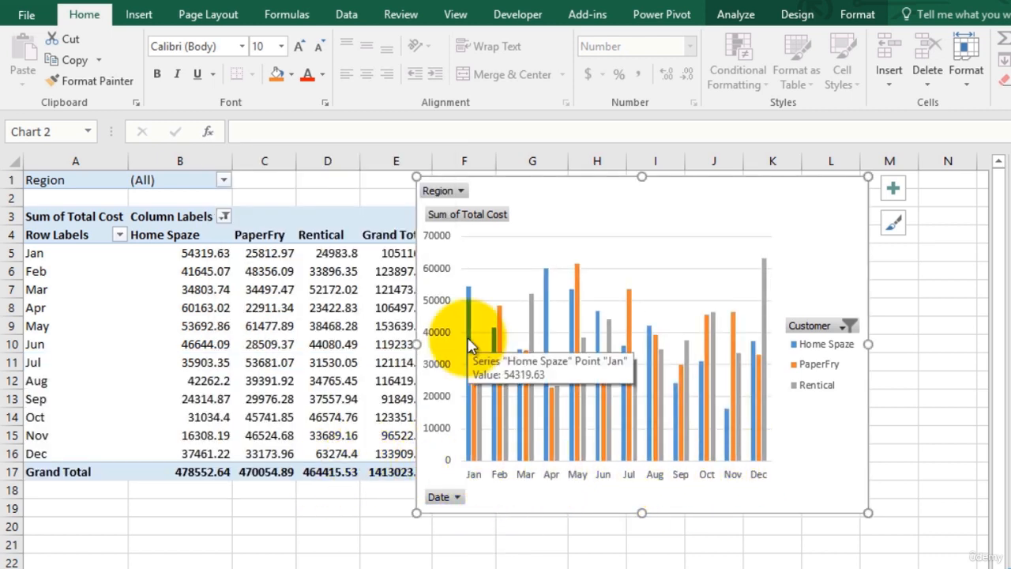
Step: Filter the PivotChart's Region field to show only NE
left_click(459, 191)
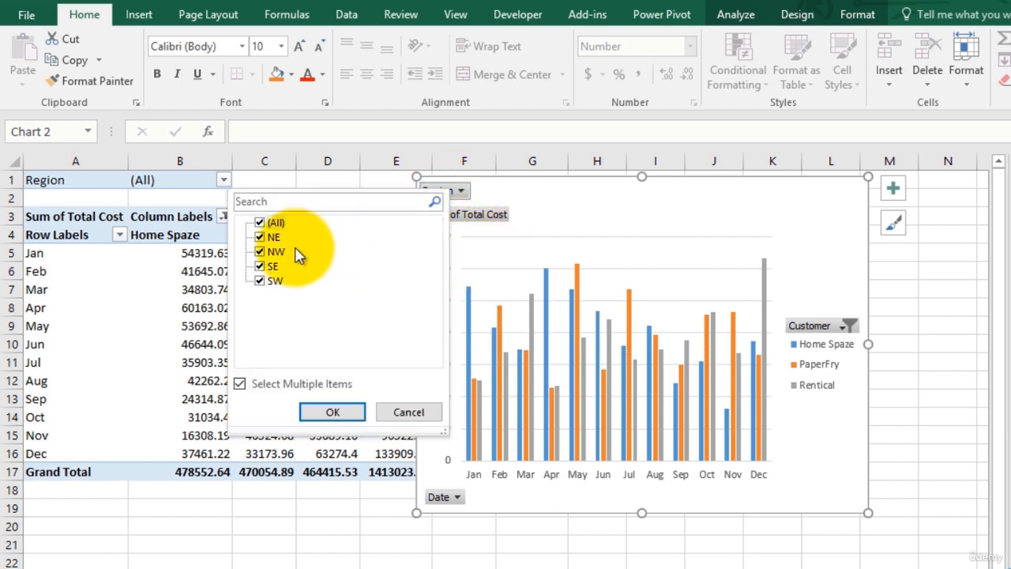
left_click(261, 224)
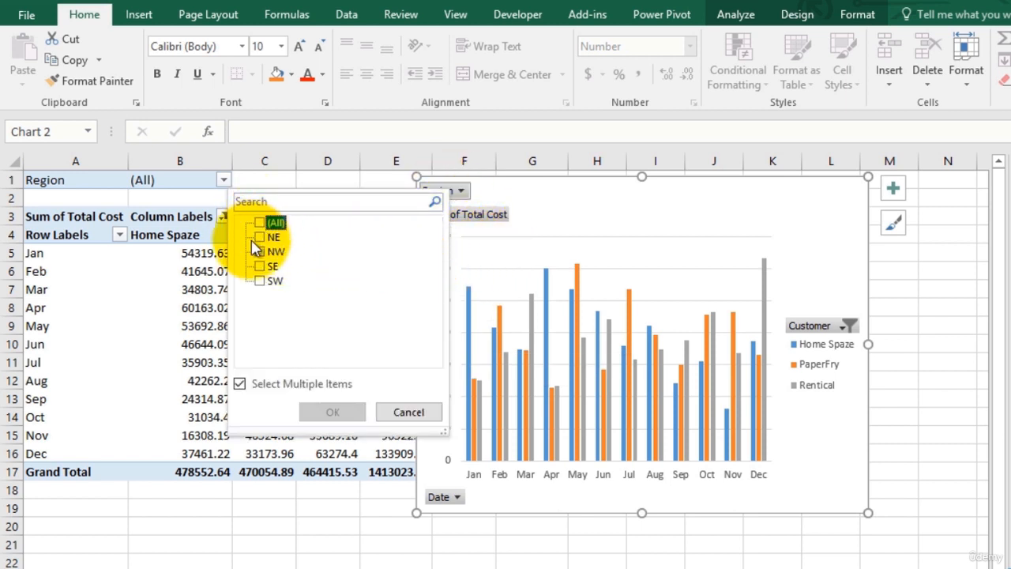
left_click(260, 237)
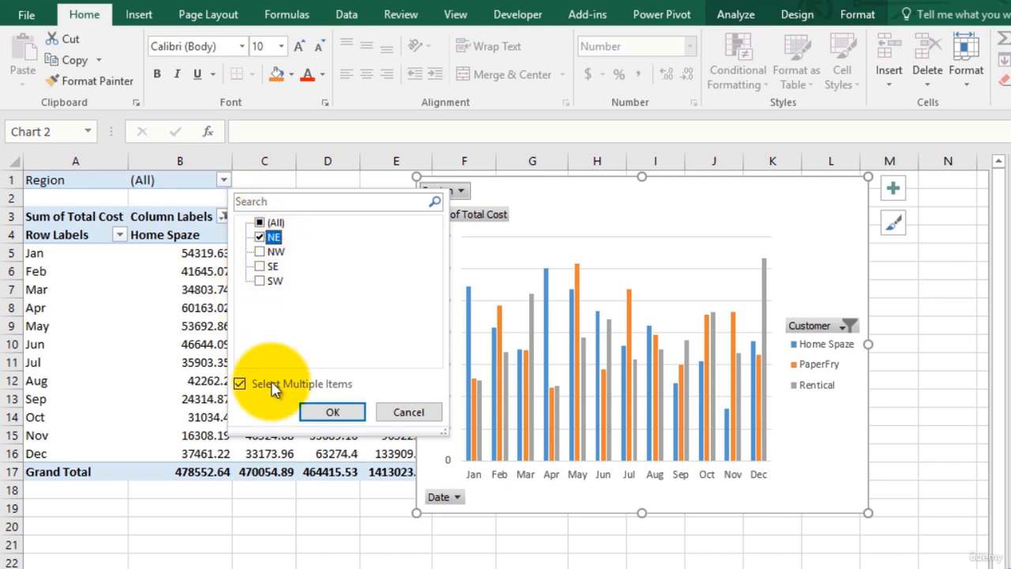
left_click(332, 412)
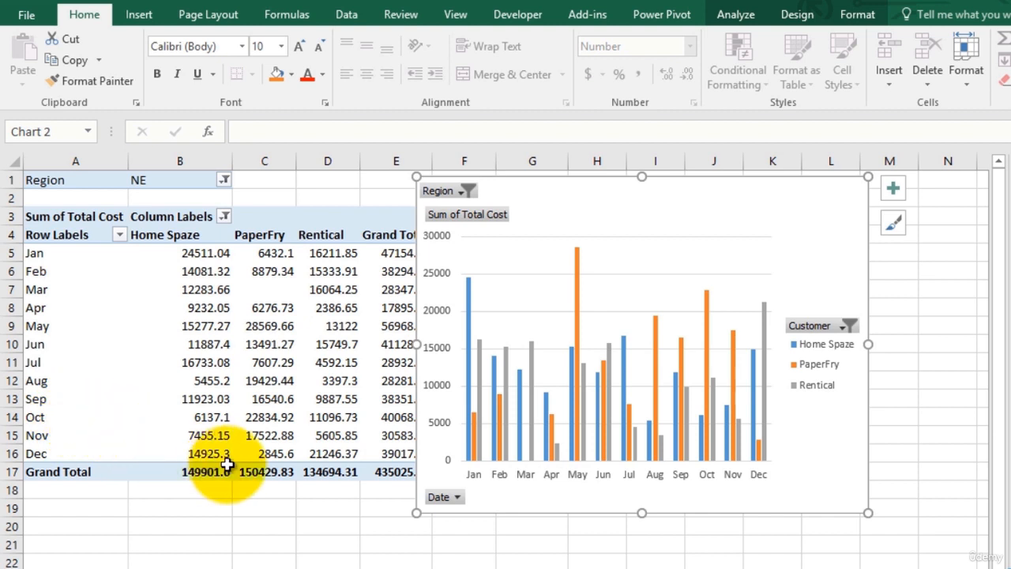
Step: Exclude Jan and Feb from the pivot table through its Row Labels filter
left_click(119, 237)
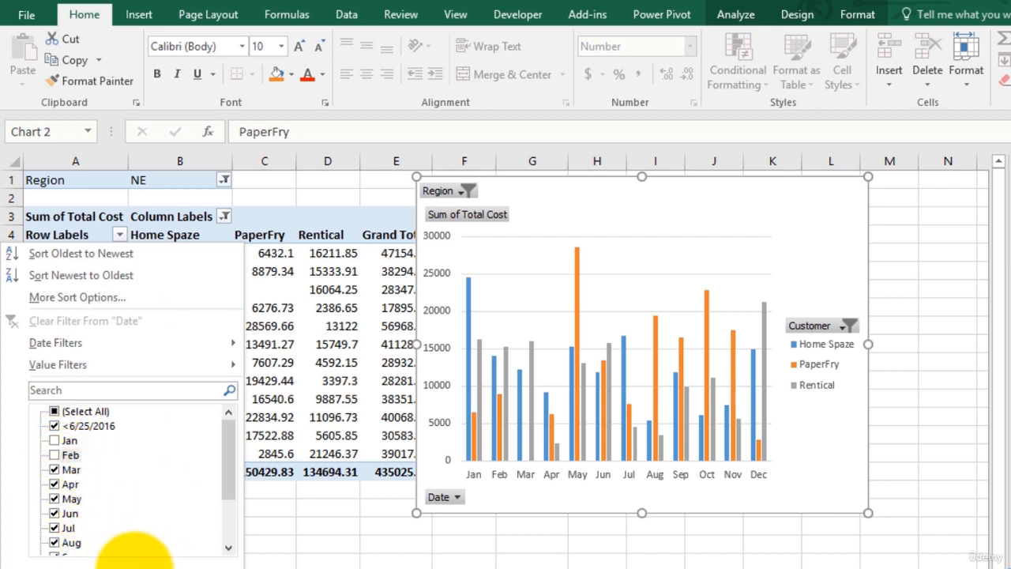
left_click(135, 563)
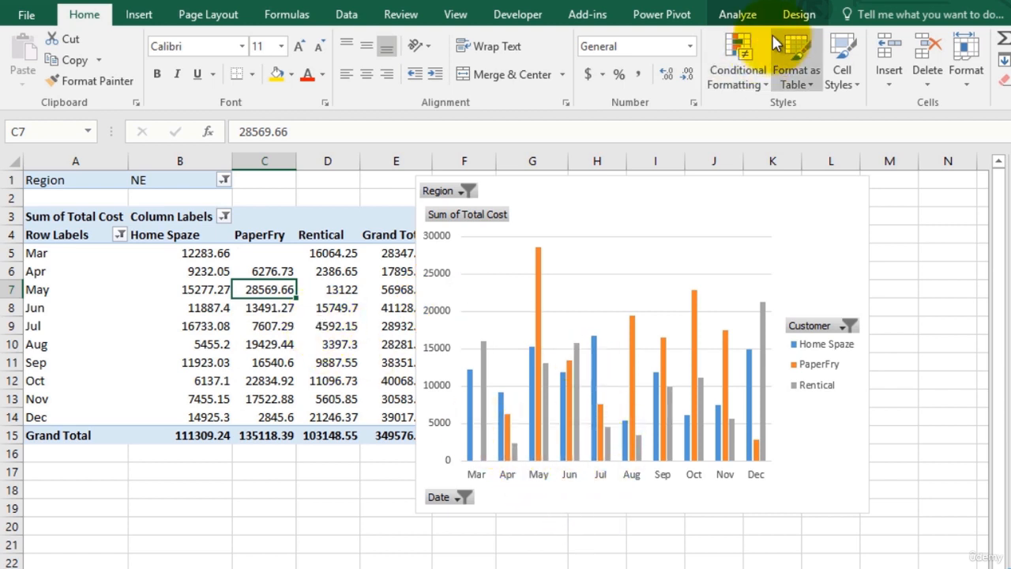
Step: Insert a slicer for the Region field and place it over the lower part of the PivotChart
left_click(737, 16)
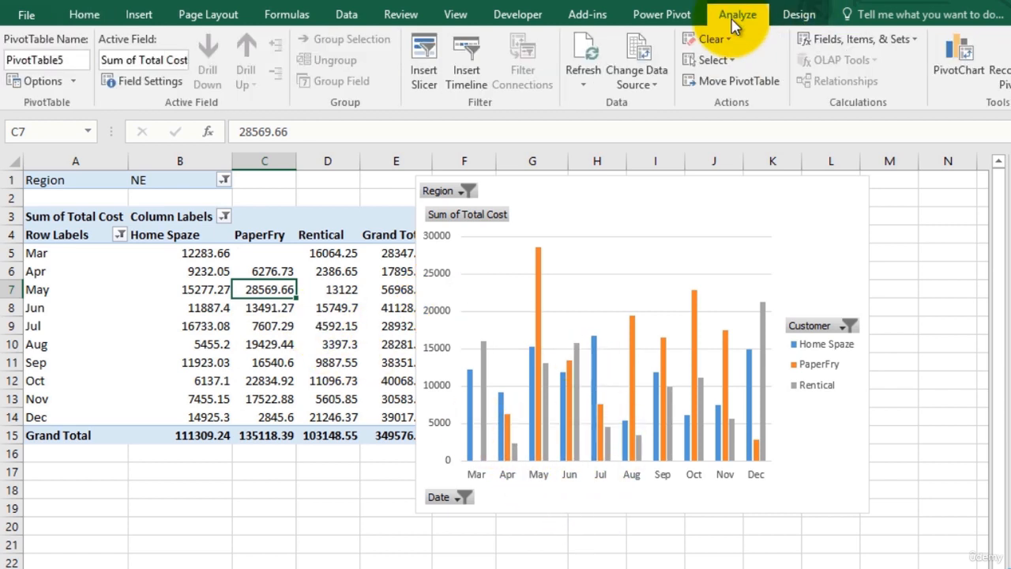
left_click(423, 59)
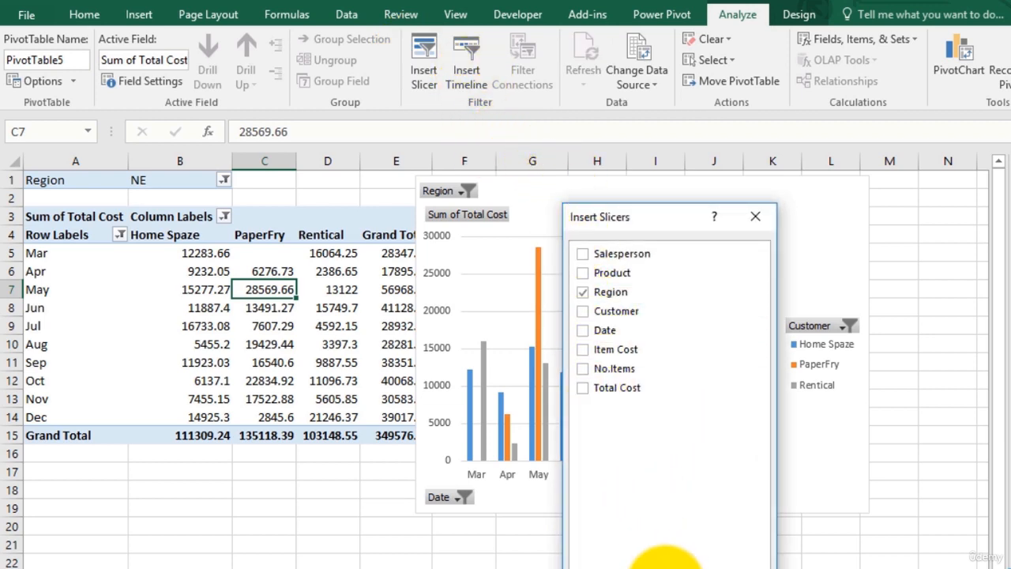
left_click(652, 549)
left_click_drag(495, 295, 544, 451)
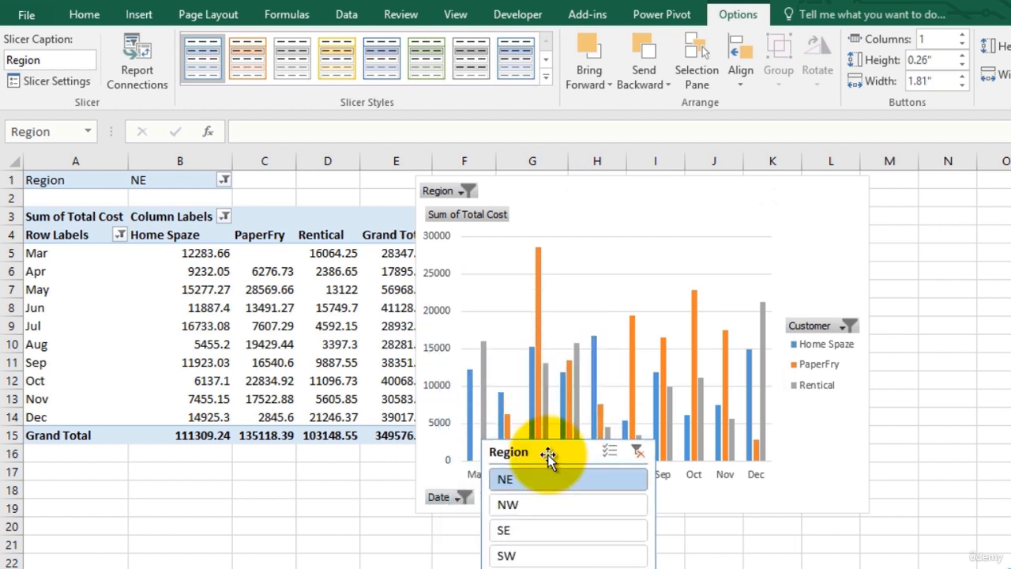
Step: Filter the data to NW with the Region slicer, then clear the slicer's filter
left_click(504, 506)
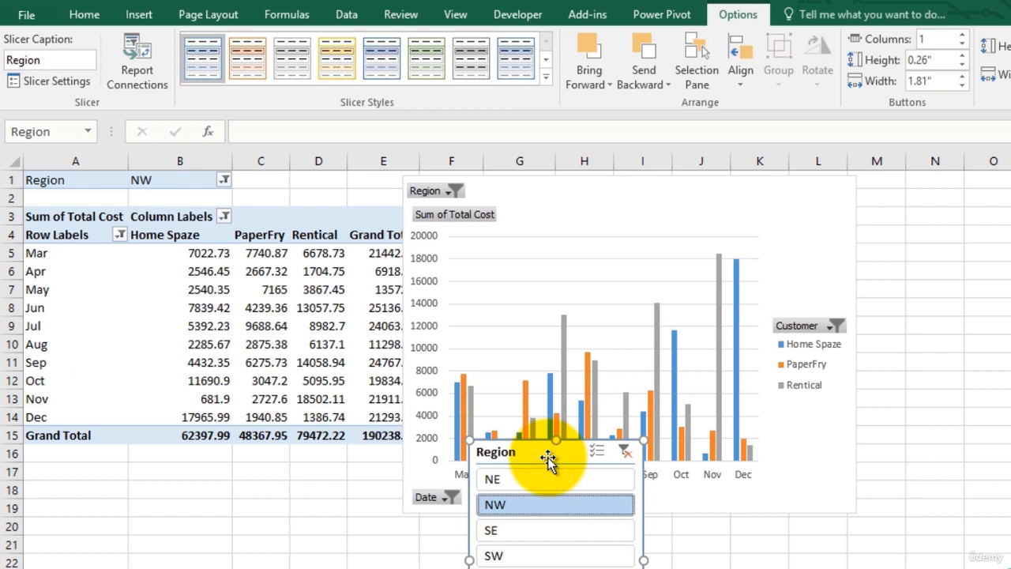
left_click_drag(547, 458, 554, 367)
left_click(629, 368)
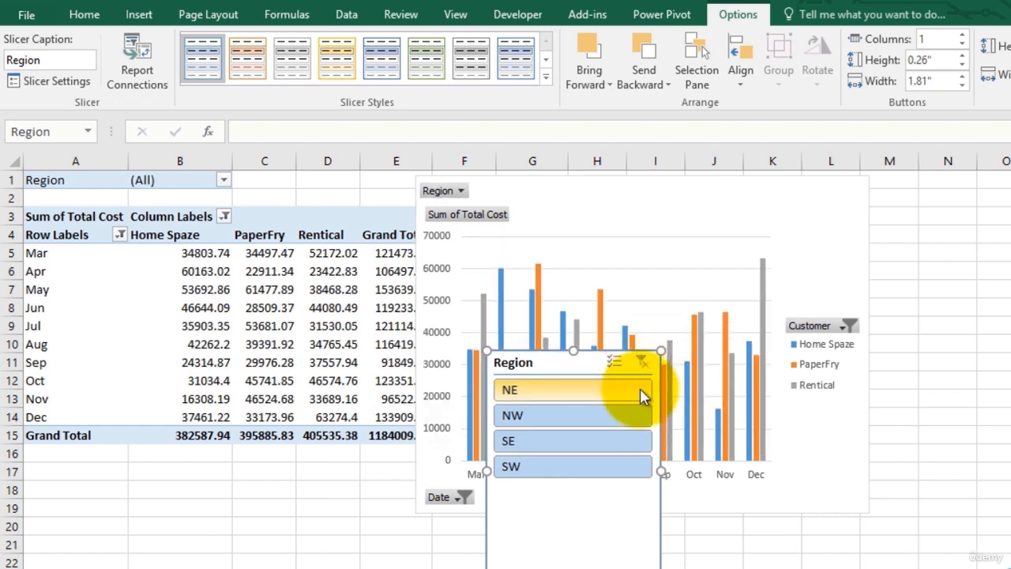
Step: Delete the Region slicer and the existing PivotChart from the worksheet
key("Delete")
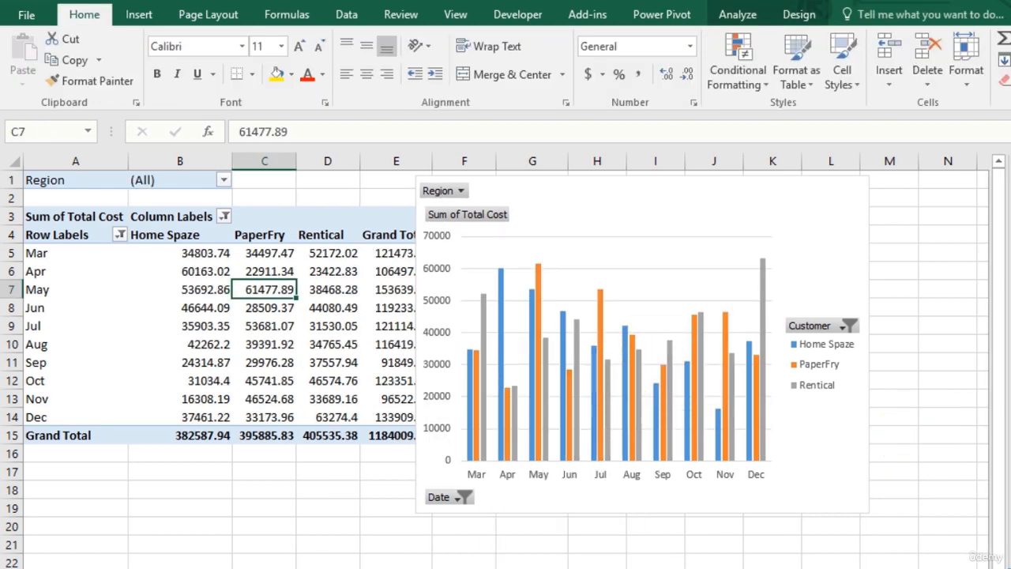
left_click(856, 210)
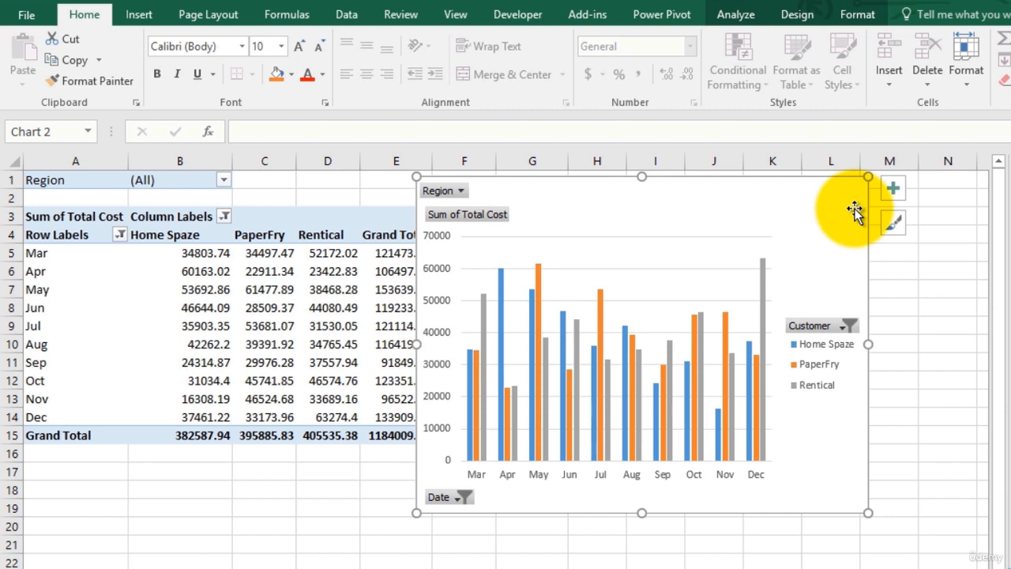
key("Delete")
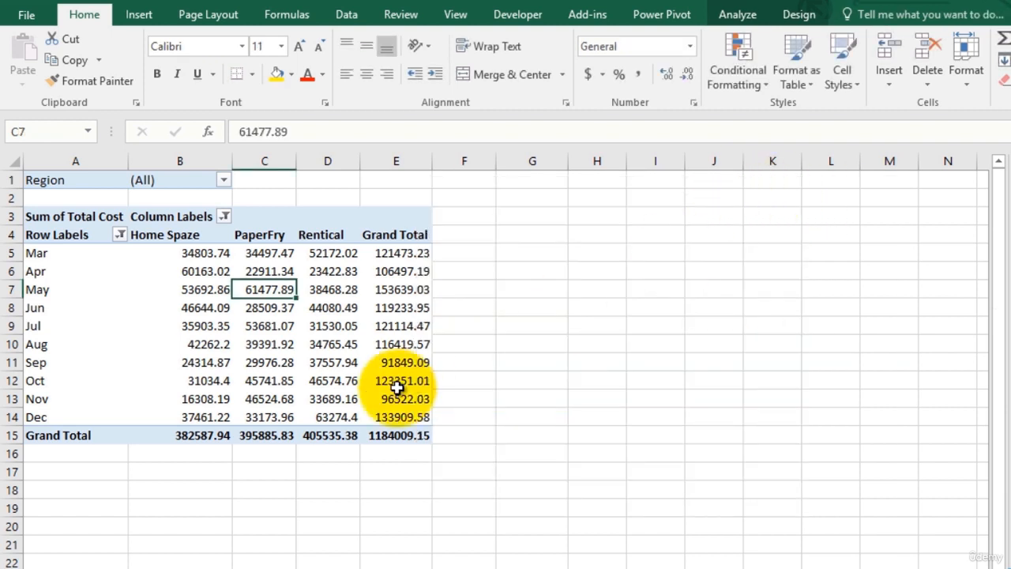
Step: Insert a Clustered Column PivotChart based on the pivot table
left_click(265, 306)
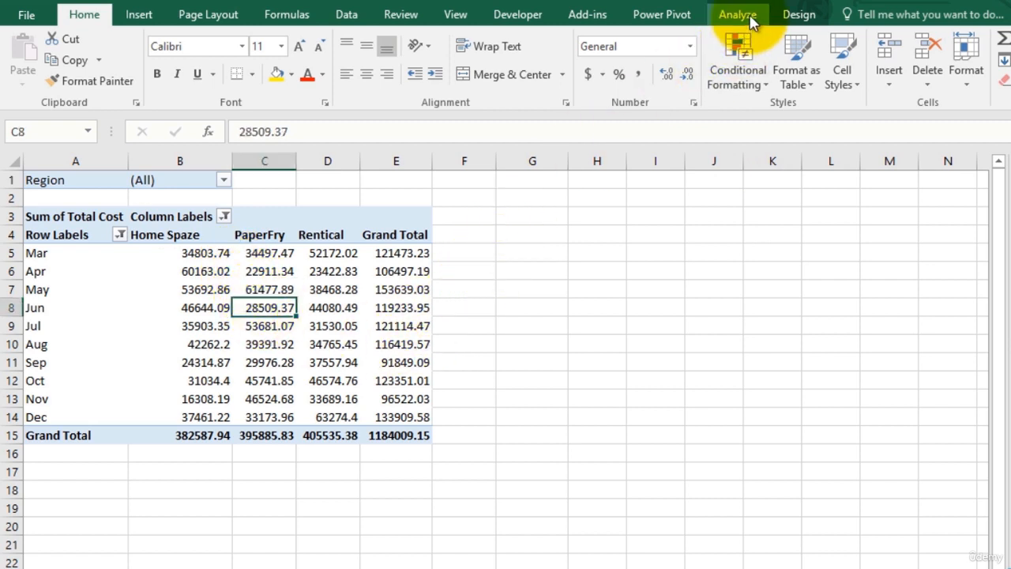
left_click(139, 19)
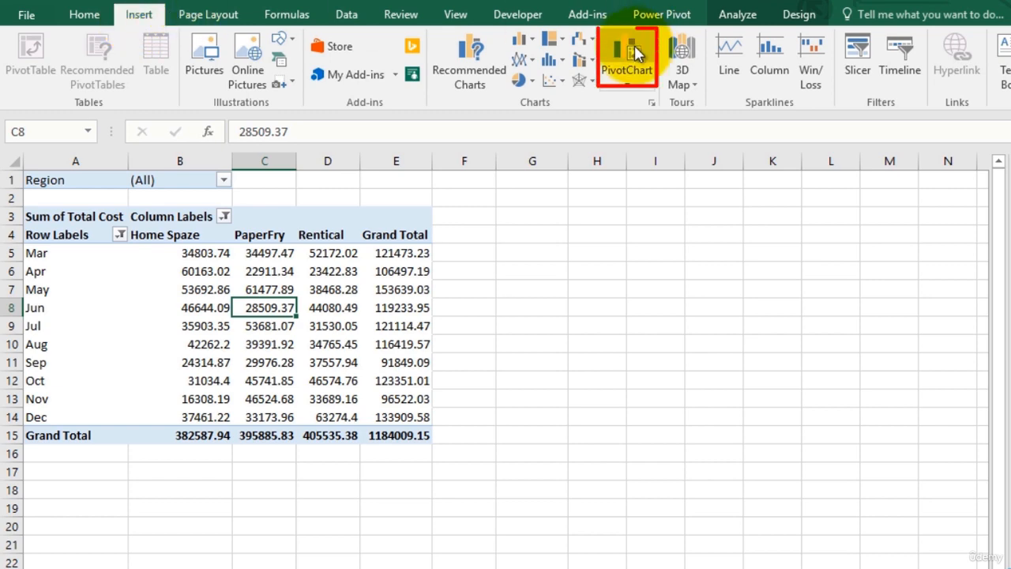
left_click(626, 84)
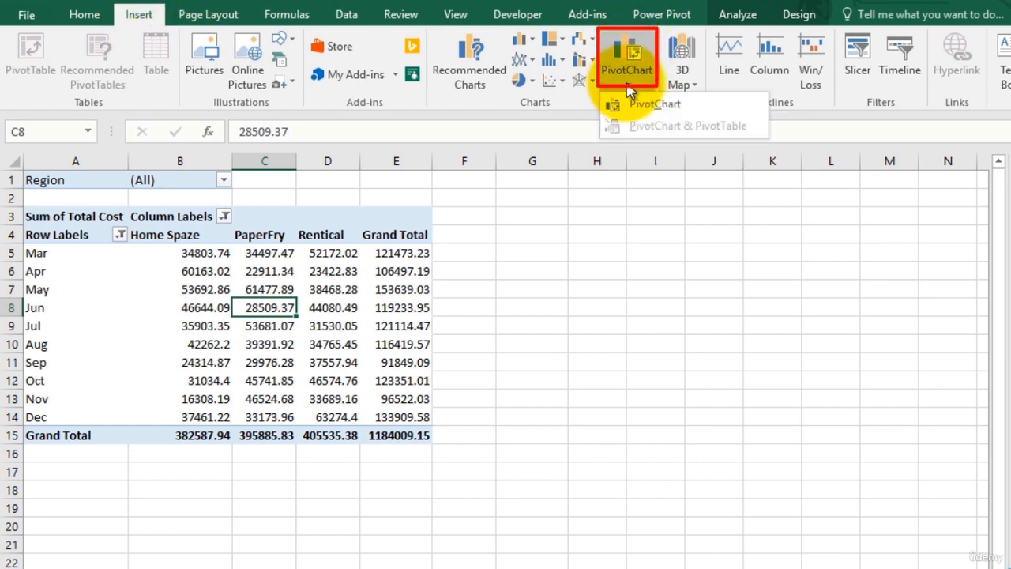
left_click(628, 83)
left_click(628, 56)
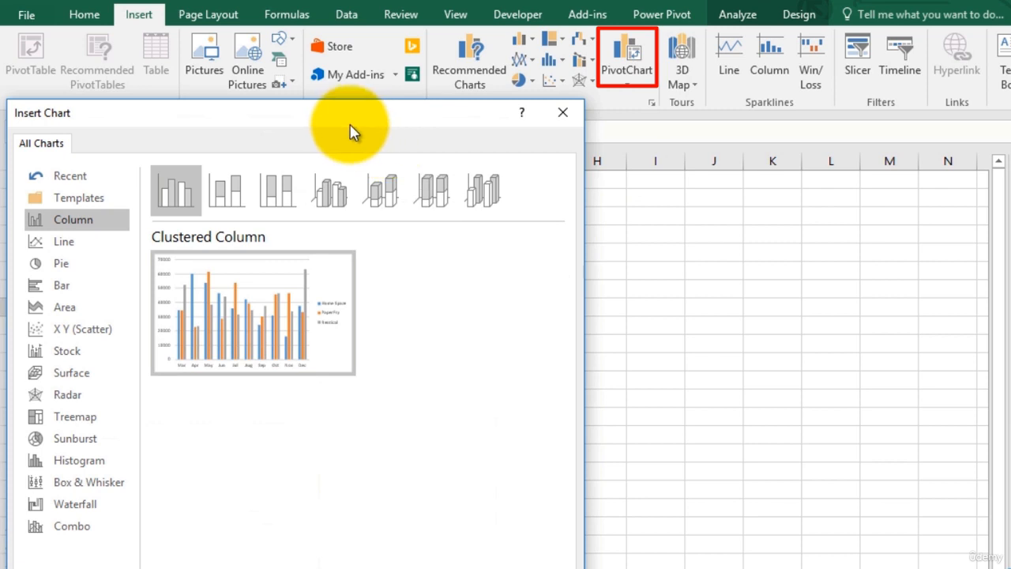
left_click_drag(342, 130, 447, 126)
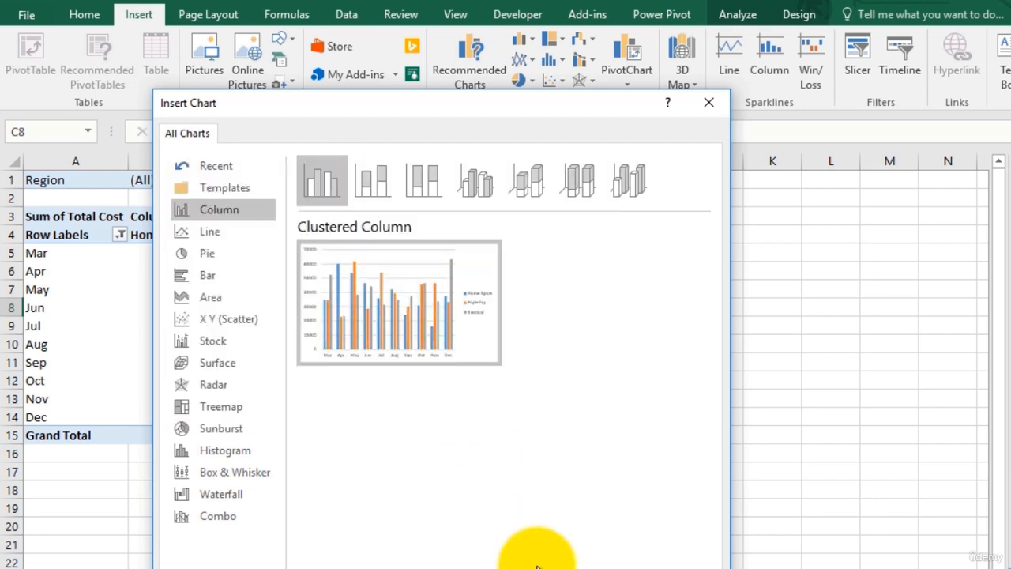
left_click(595, 568)
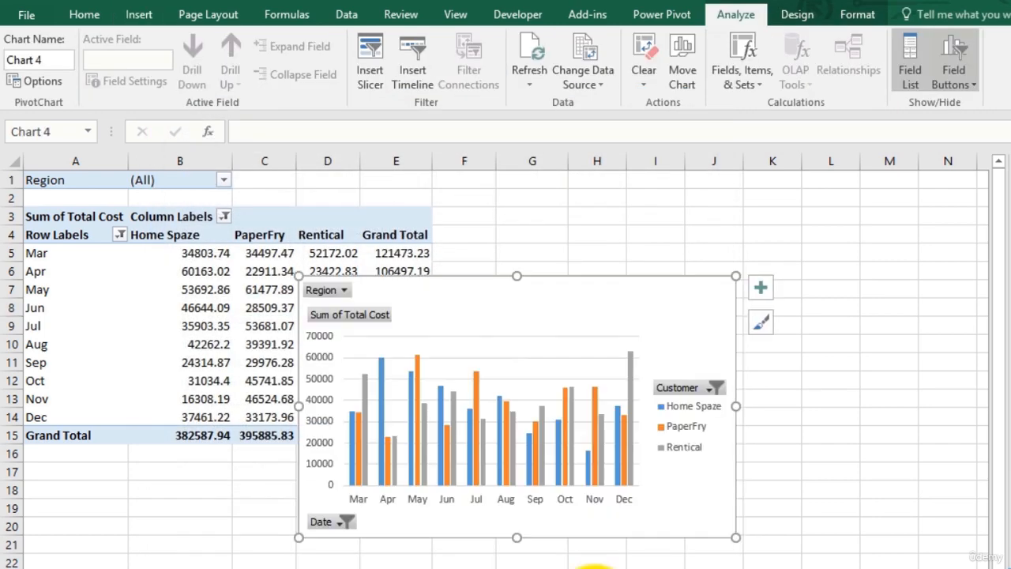
Step: Enlarge the new PivotChart and move it up and to the right, beside the pivot table
left_click_drag(736, 276, 827, 221)
left_click_drag(744, 228, 838, 212)
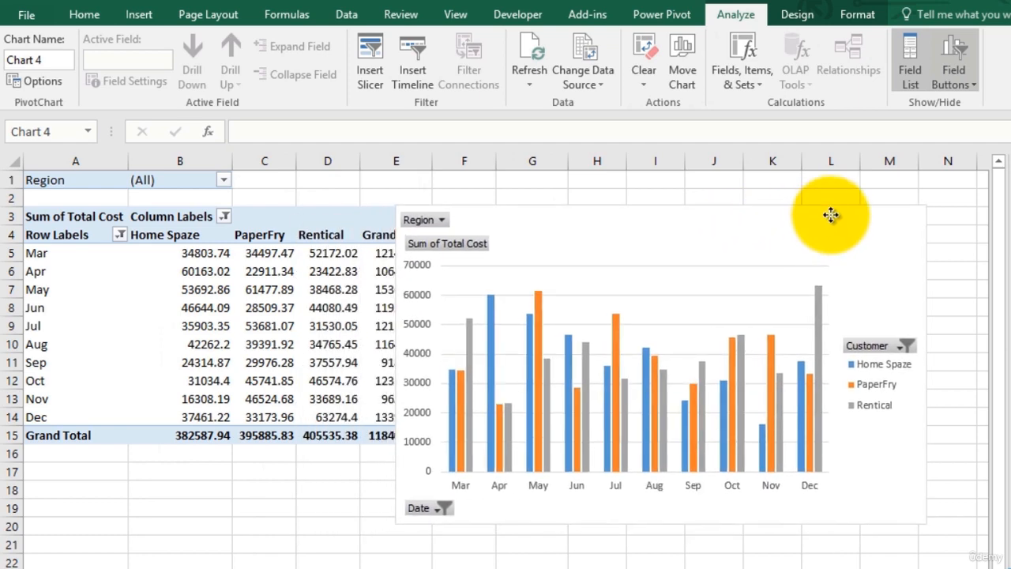
Step: Check the Customer and Date filter buttons on the new PivotChart without changing their selections
left_click(887, 342)
left_click(895, 342)
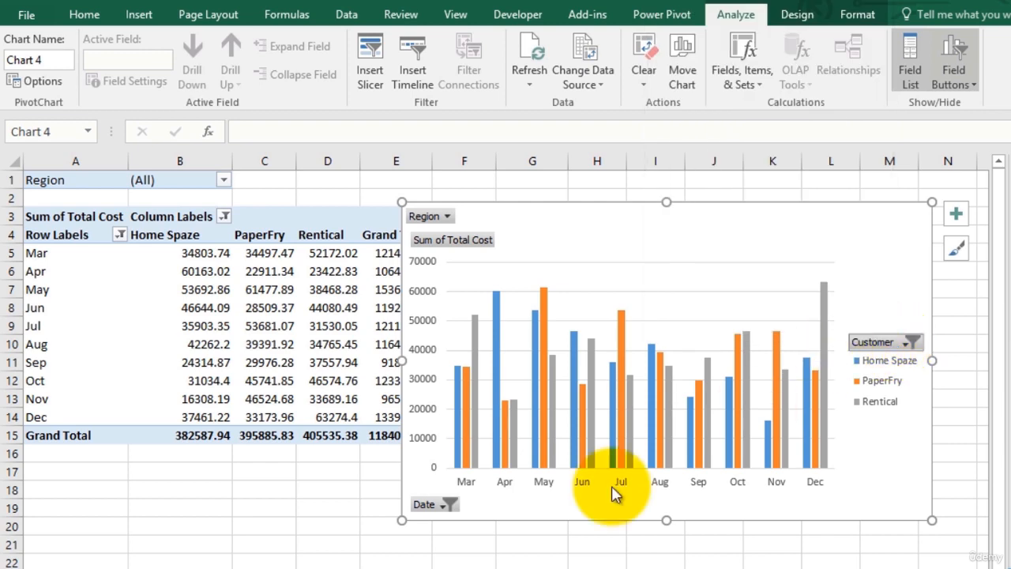
left_click(444, 504)
left_click(442, 506)
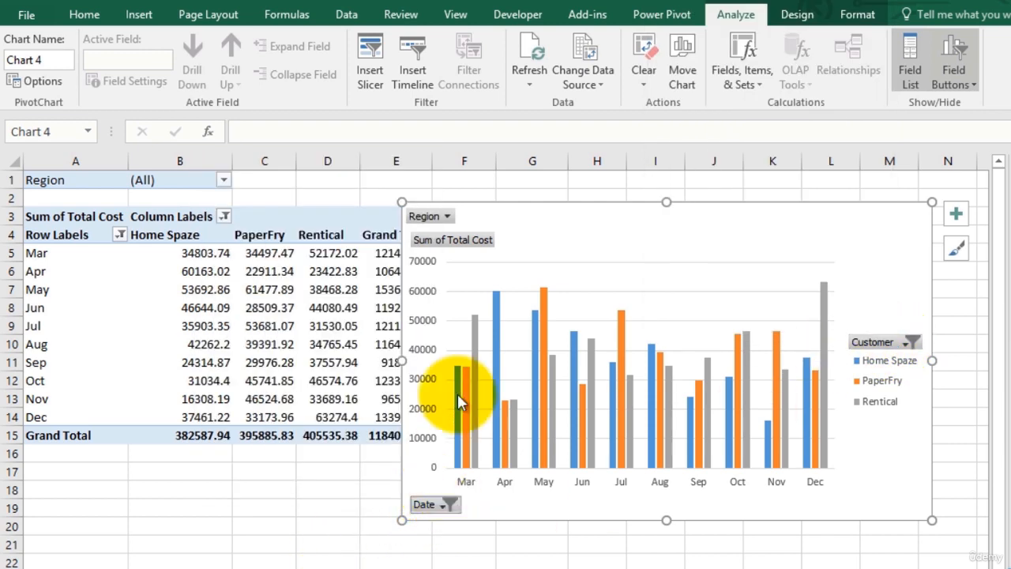